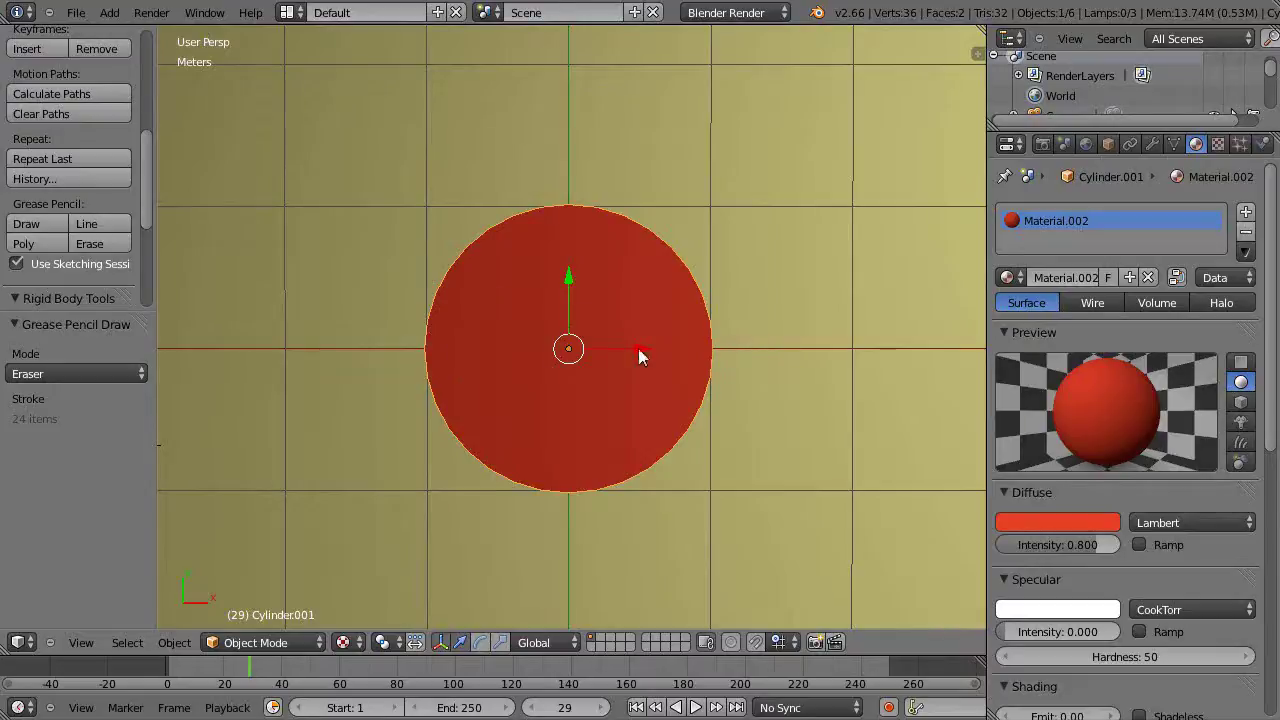
- Label the circle's quadrant points 0, 90°, 180° and 270° in freehand Grease Pencil writing around its edge
{"action": "left_click", "coordinate": [26, 224]}
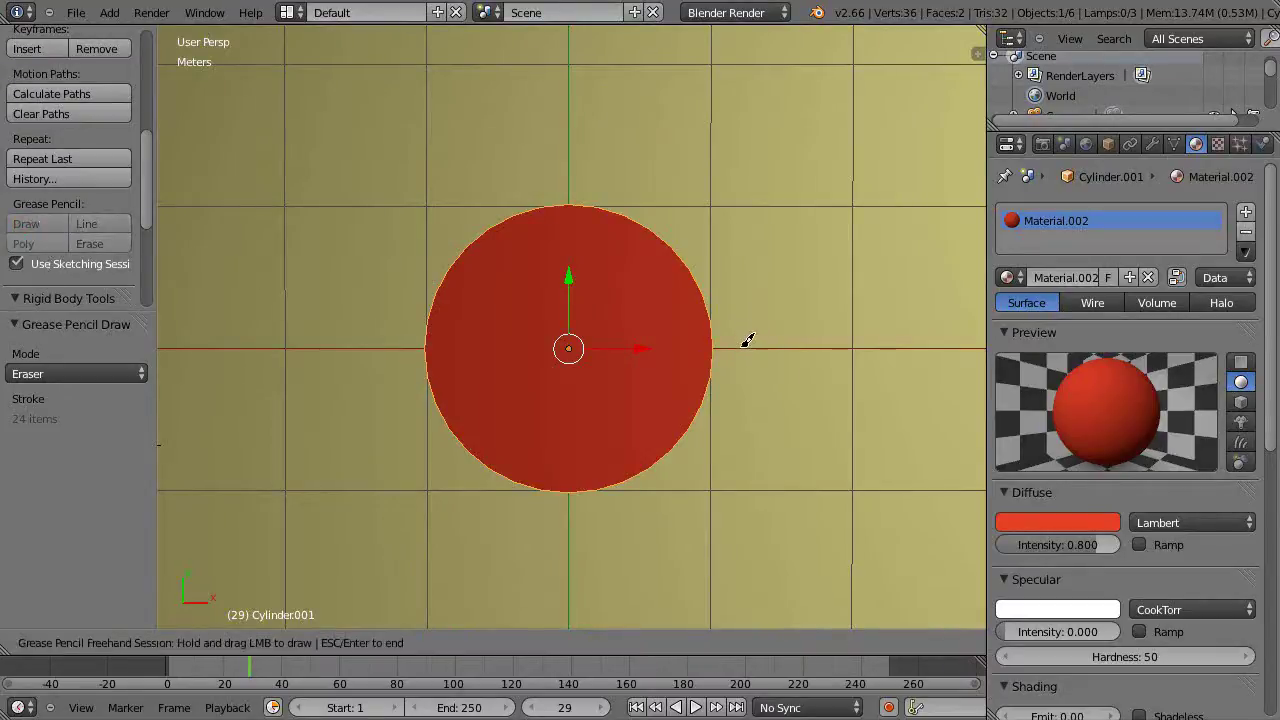
{"action": "mouse_move", "coordinate": [745, 342]}
{"action": "left_mouse_down"}
{"action": "mouse_move", "coordinate": [757, 349]}
{"action": "mouse_move", "coordinate": [741, 348]}
{"action": "left_mouse_up"}
{"action": "mouse_move", "coordinate": [571, 168]}
{"action": "left_mouse_down"}
{"action": "mouse_move", "coordinate": [559, 170]}
{"action": "mouse_move", "coordinate": [584, 182]}
{"action": "mouse_move", "coordinate": [583, 170]}
{"action": "left_mouse_up"}
{"action": "mouse_move", "coordinate": [356, 333]}
{"action": "left_mouse_down"}
{"action": "mouse_move", "coordinate": [350, 357]}
{"action": "mouse_move", "coordinate": [376, 339]}
{"action": "mouse_move", "coordinate": [380, 357]}
{"action": "mouse_move", "coordinate": [390, 336]}
{"action": "left_mouse_up"}
{"action": "left_click_drag", "start_coordinate": [597, 158], "coordinate": [597, 162]}
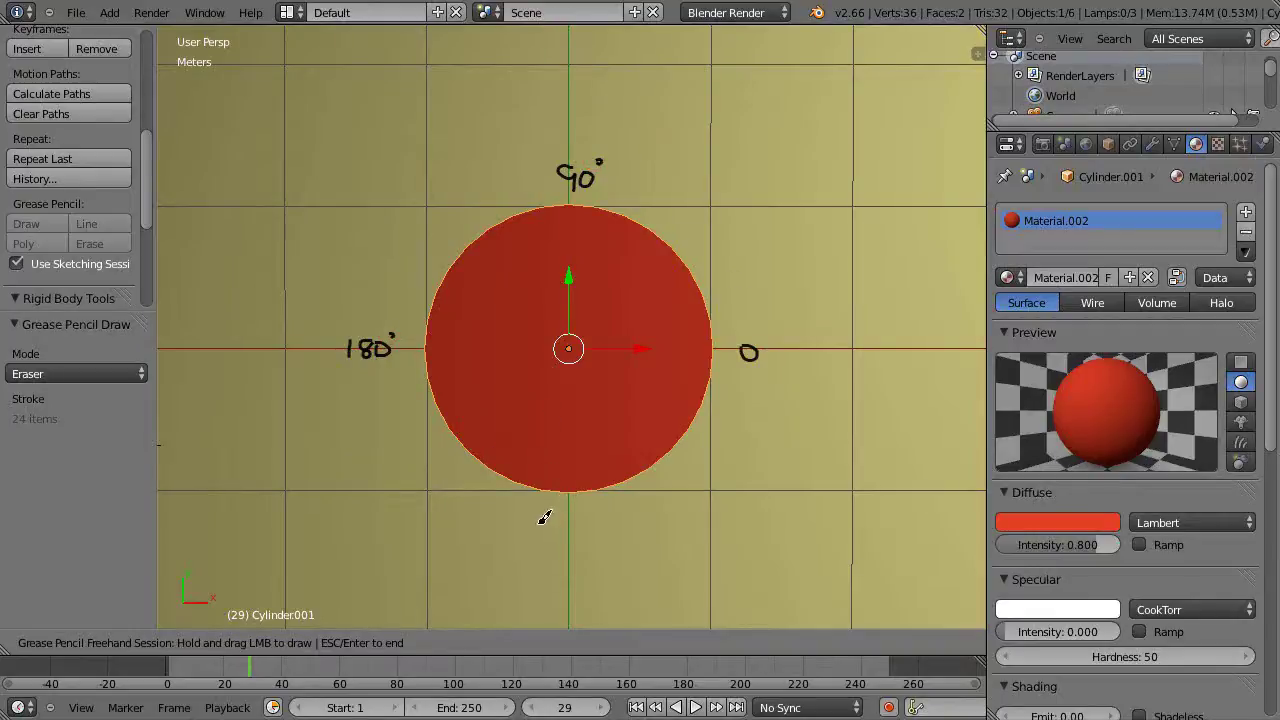
{"action": "mouse_move", "coordinate": [540, 521]}
{"action": "left_mouse_down"}
{"action": "mouse_move", "coordinate": [551, 530]}
{"action": "mouse_move", "coordinate": [539, 544]}
{"action": "mouse_move", "coordinate": [556, 545]}
{"action": "mouse_move", "coordinate": [572, 512]}
{"action": "mouse_move", "coordinate": [565, 543]}
{"action": "mouse_move", "coordinate": [606, 514]}
{"action": "left_mouse_up"}
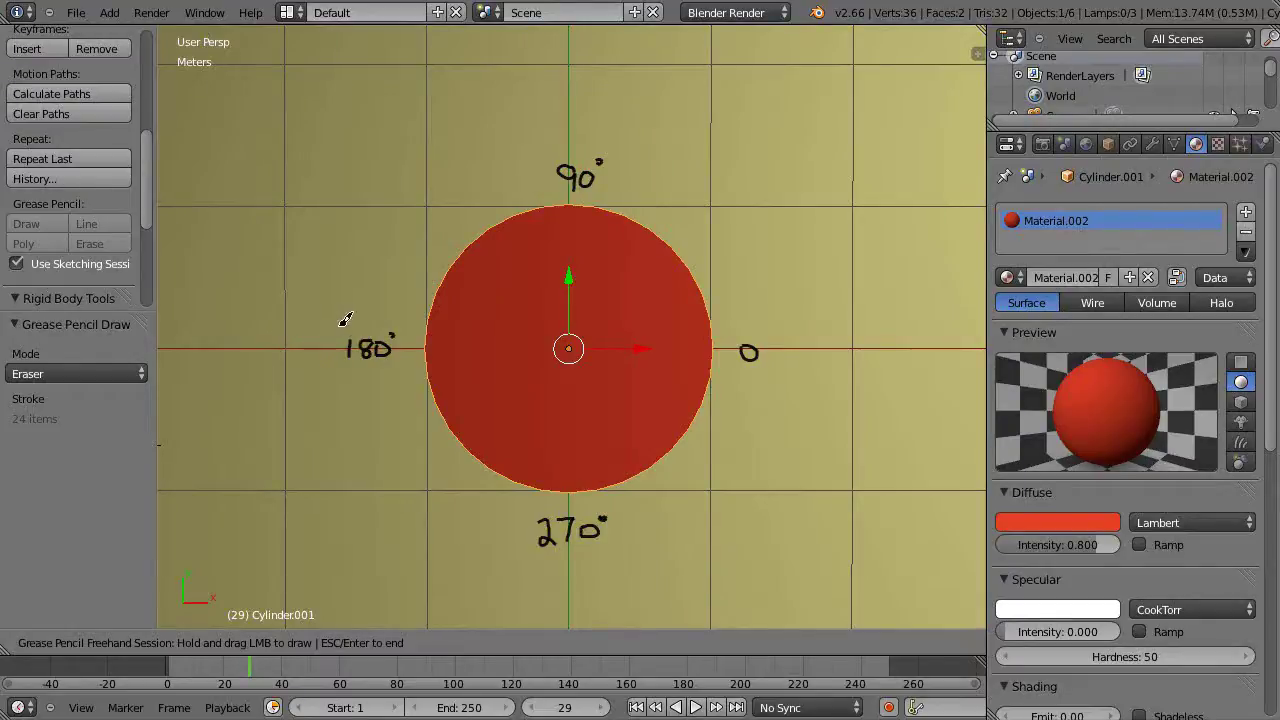
- Annotate the 180° label with π 3.1416 and the 90° label with π/2 = 1.57 RAD
{"action": "mouse_move", "coordinate": [356, 328]}
{"action": "left_mouse_down"}
{"action": "mouse_move", "coordinate": [310, 300]}
{"action": "mouse_move", "coordinate": [314, 289]}
{"action": "mouse_move", "coordinate": [320, 300]}
{"action": "mouse_move", "coordinate": [307, 297]}
{"action": "mouse_move", "coordinate": [337, 287]}
{"action": "mouse_move", "coordinate": [341, 304]}
{"action": "mouse_move", "coordinate": [391, 274]}
{"action": "left_mouse_up"}
{"action": "left_click", "coordinate": [353, 296]}
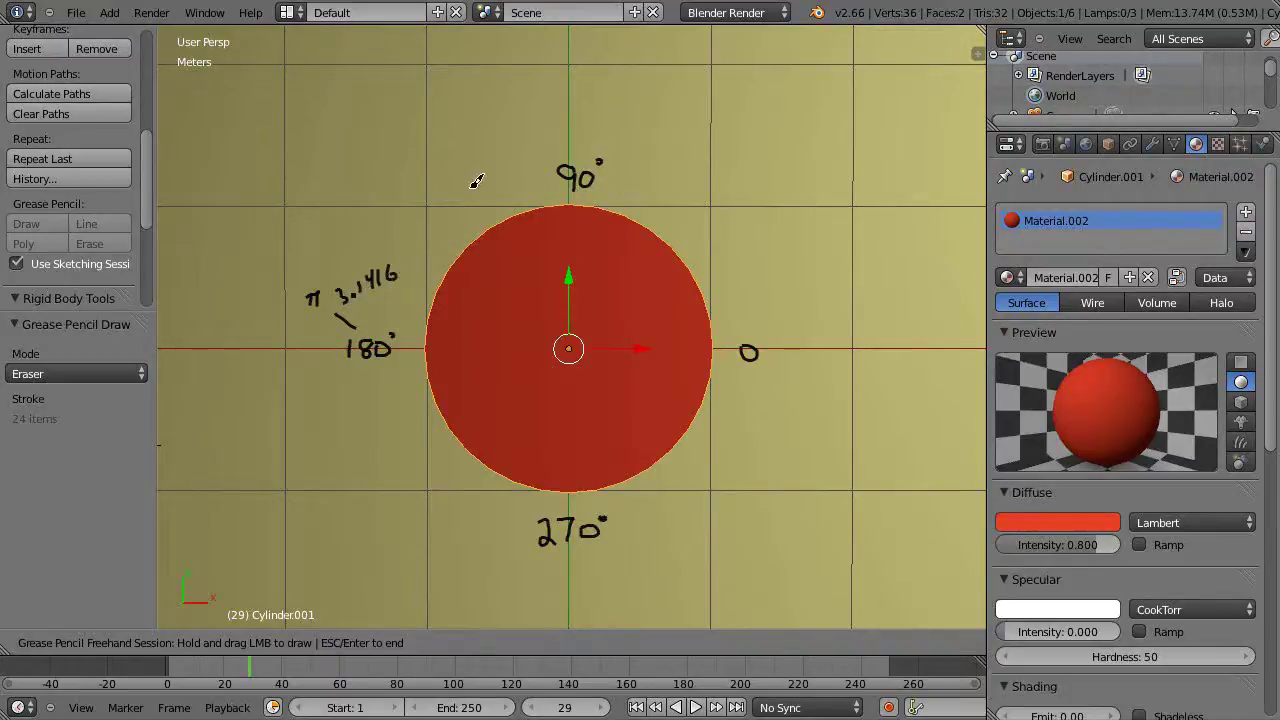
{"action": "left_click_drag", "start_coordinate": [550, 140], "coordinate": [545, 128]}
{"action": "mouse_move", "coordinate": [520, 90]}
{"action": "left_mouse_down"}
{"action": "mouse_move", "coordinate": [538, 81]}
{"action": "mouse_move", "coordinate": [521, 104]}
{"action": "mouse_move", "coordinate": [544, 106]}
{"action": "left_mouse_up"}
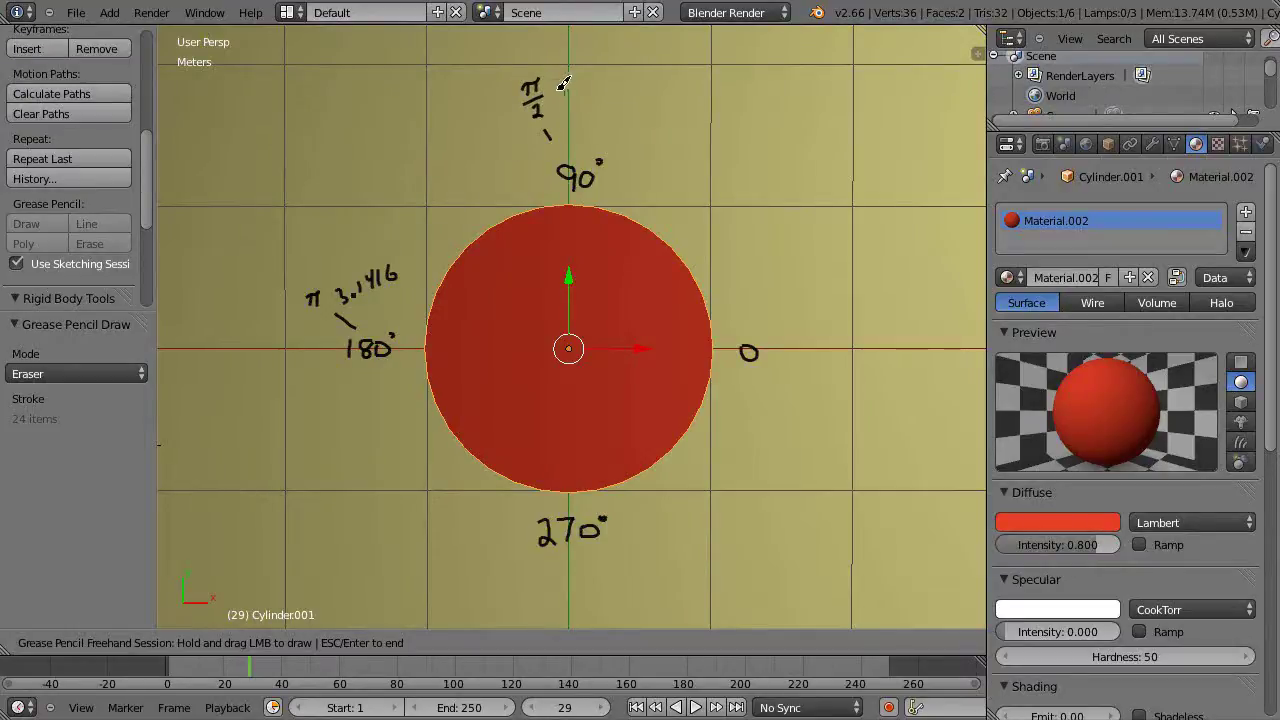
{"action": "mouse_move", "coordinate": [554, 88]}
{"action": "left_mouse_down"}
{"action": "mouse_move", "coordinate": [588, 86]}
{"action": "mouse_move", "coordinate": [612, 62]}
{"action": "mouse_move", "coordinate": [608, 84]}
{"action": "mouse_move", "coordinate": [660, 57]}
{"action": "mouse_move", "coordinate": [646, 63]}
{"action": "left_mouse_up"}
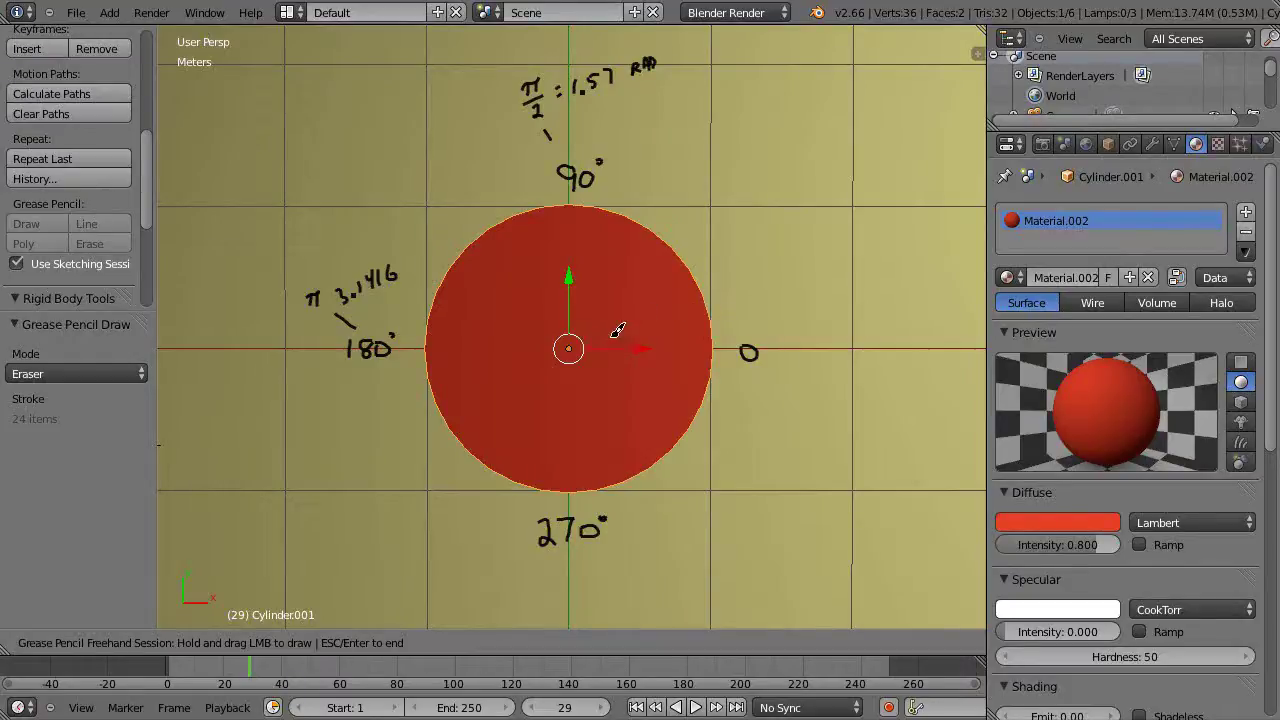
- Draw a tick on the circle's edge just above the 0 label and write 12 DEGREES beside it
{"action": "left_click_drag", "start_coordinate": [701, 313], "coordinate": [714, 309]}
{"action": "mouse_move", "coordinate": [734, 296]}
{"action": "left_mouse_down"}
{"action": "mouse_move", "coordinate": [734, 312]}
{"action": "mouse_move", "coordinate": [741, 296]}
{"action": "mouse_move", "coordinate": [797, 292]}
{"action": "left_mouse_up"}
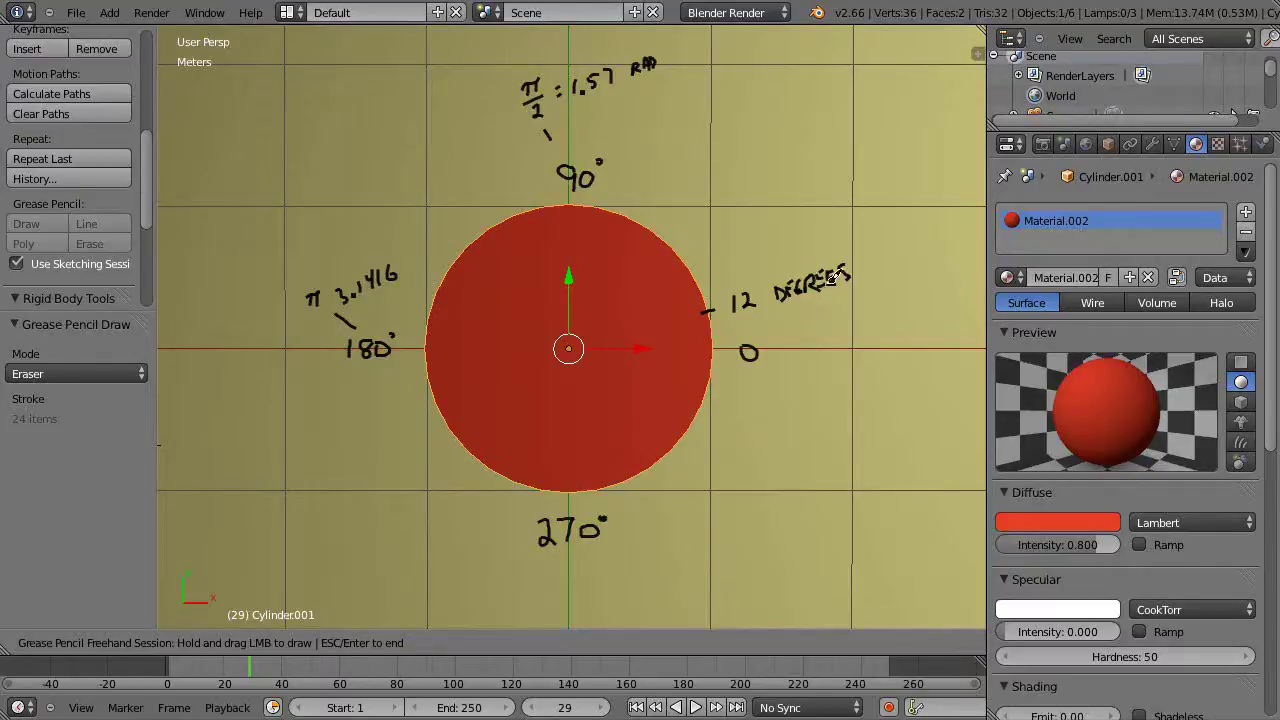
{"action": "left_click_drag", "start_coordinate": [828, 282], "coordinate": [820, 283]}
- Draw a corner border below the circle's 0 label and write 12° · π/180° = 12π/180 inside it
{"action": "left_click_drag", "start_coordinate": [690, 450], "coordinate": [686, 626]}
{"action": "mouse_move", "coordinate": [691, 456]}
{"action": "left_mouse_down"}
{"action": "mouse_move", "coordinate": [692, 440]}
{"action": "mouse_move", "coordinate": [829, 429]}
{"action": "mouse_move", "coordinate": [966, 435]}
{"action": "left_mouse_up"}
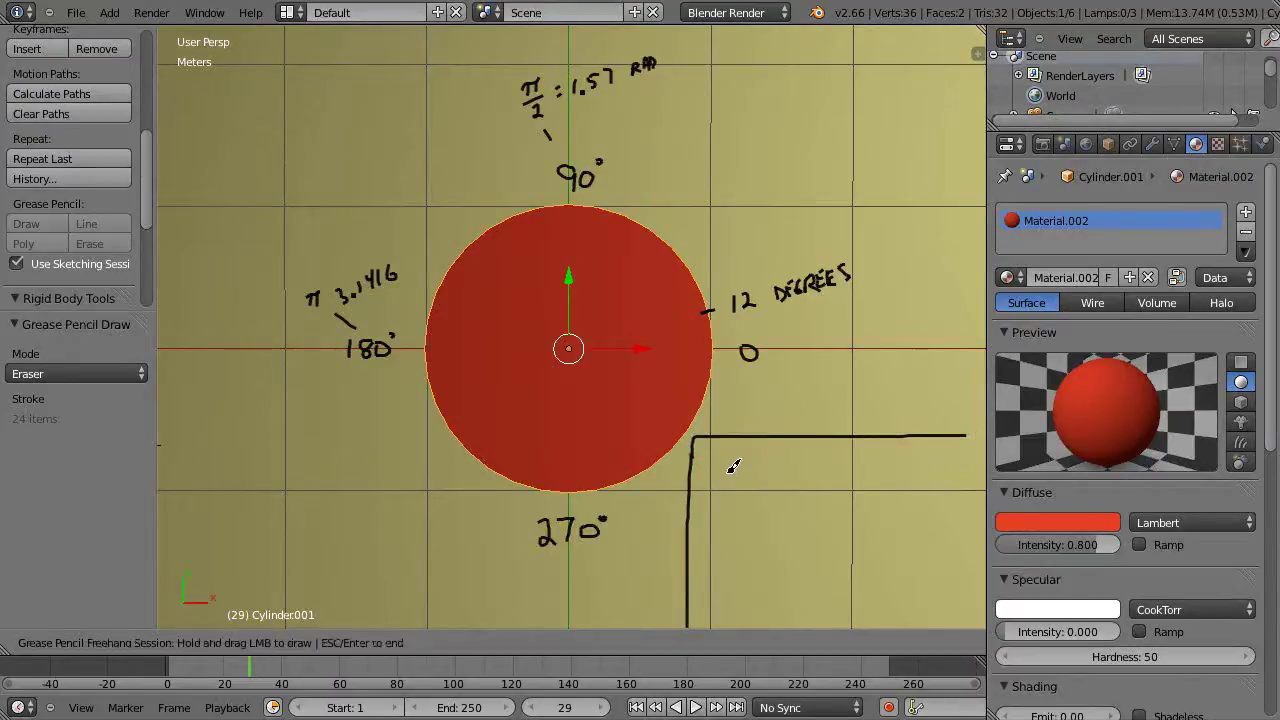
{"action": "mouse_move", "coordinate": [725, 470]}
{"action": "left_mouse_down"}
{"action": "mouse_move", "coordinate": [744, 485]}
{"action": "mouse_move", "coordinate": [763, 464]}
{"action": "mouse_move", "coordinate": [752, 470]}
{"action": "mouse_move", "coordinate": [773, 481]}
{"action": "mouse_move", "coordinate": [806, 451]}
{"action": "mouse_move", "coordinate": [815, 462]}
{"action": "left_mouse_up"}
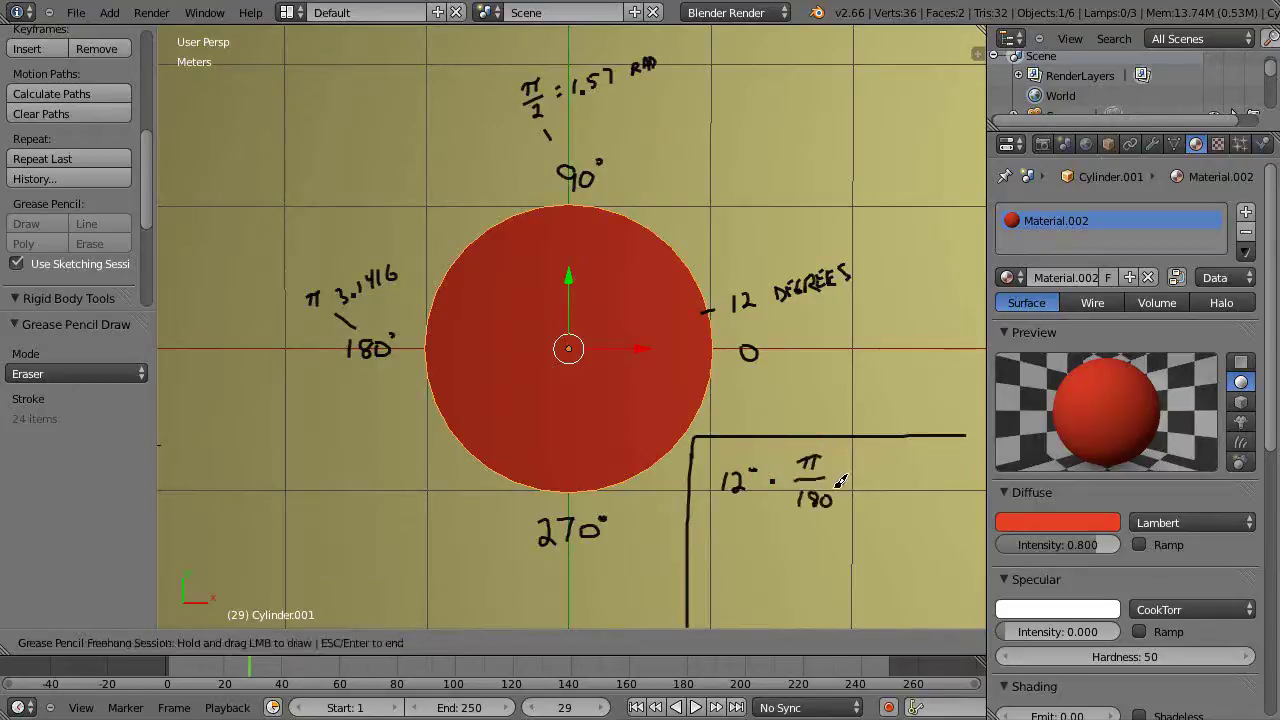
{"action": "left_click_drag", "start_coordinate": [830, 490], "coordinate": [838, 485]}
{"action": "left_click_drag", "start_coordinate": [852, 481], "coordinate": [860, 481]}
{"action": "left_click_drag", "start_coordinate": [852, 486], "coordinate": [860, 486]}
{"action": "mouse_move", "coordinate": [912, 450]}
{"action": "left_mouse_down"}
{"action": "mouse_move", "coordinate": [909, 464]}
{"action": "mouse_move", "coordinate": [920, 451]}
{"action": "mouse_move", "coordinate": [932, 466]}
{"action": "mouse_move", "coordinate": [958, 458]}
{"action": "left_mouse_up"}
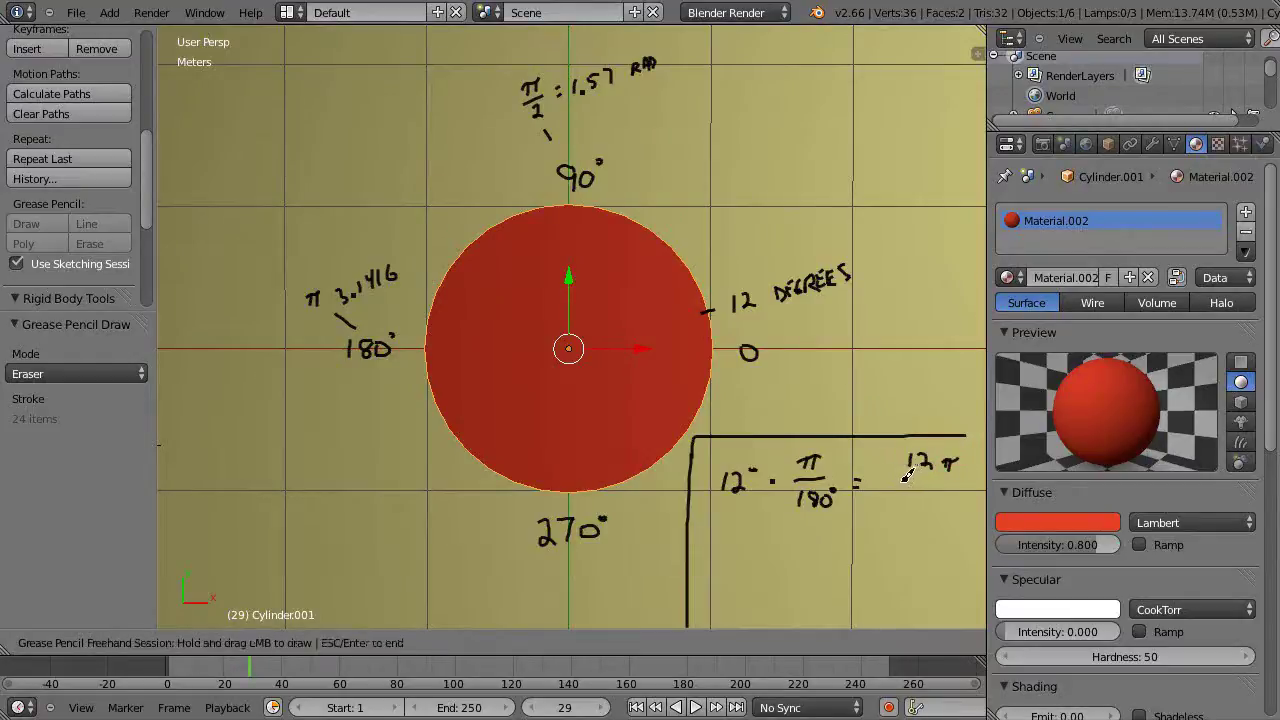
{"action": "left_click_drag", "start_coordinate": [901, 480], "coordinate": [958, 477]}
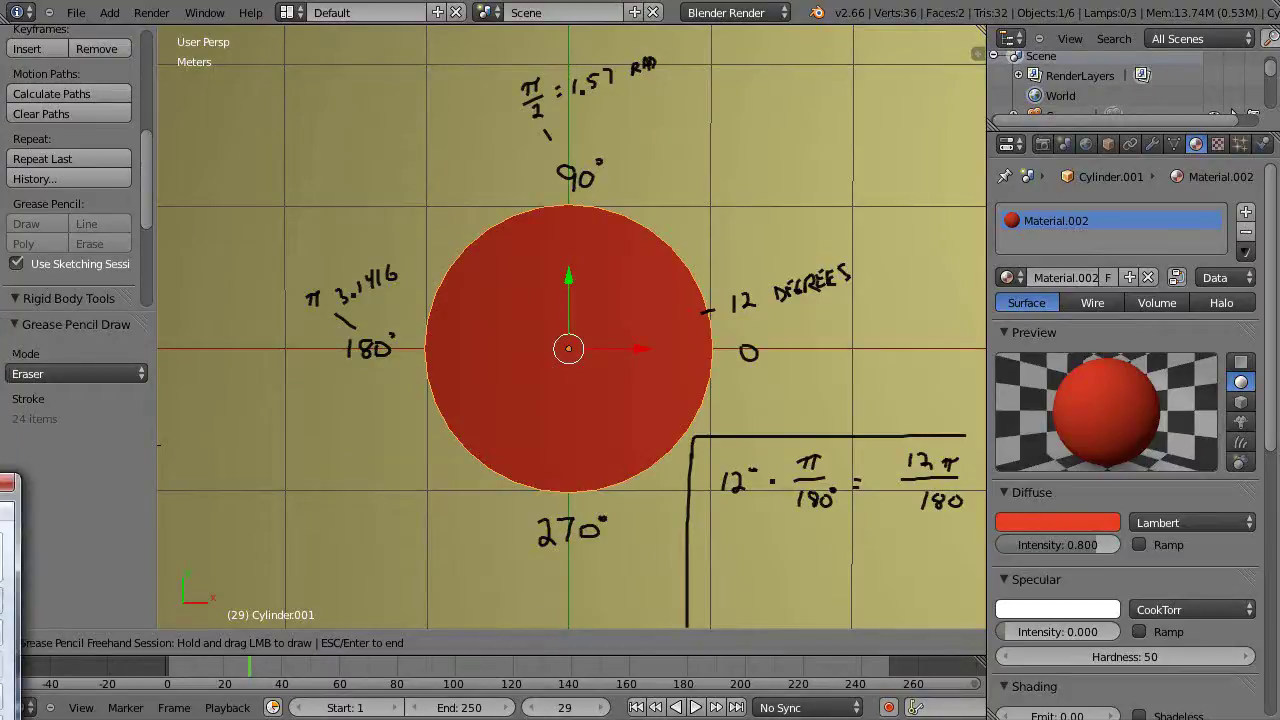
- Switch to Calculator and multiply π by 12
{"action": "left_click_drag", "start_coordinate": [0, 495], "coordinate": [318, 377]}
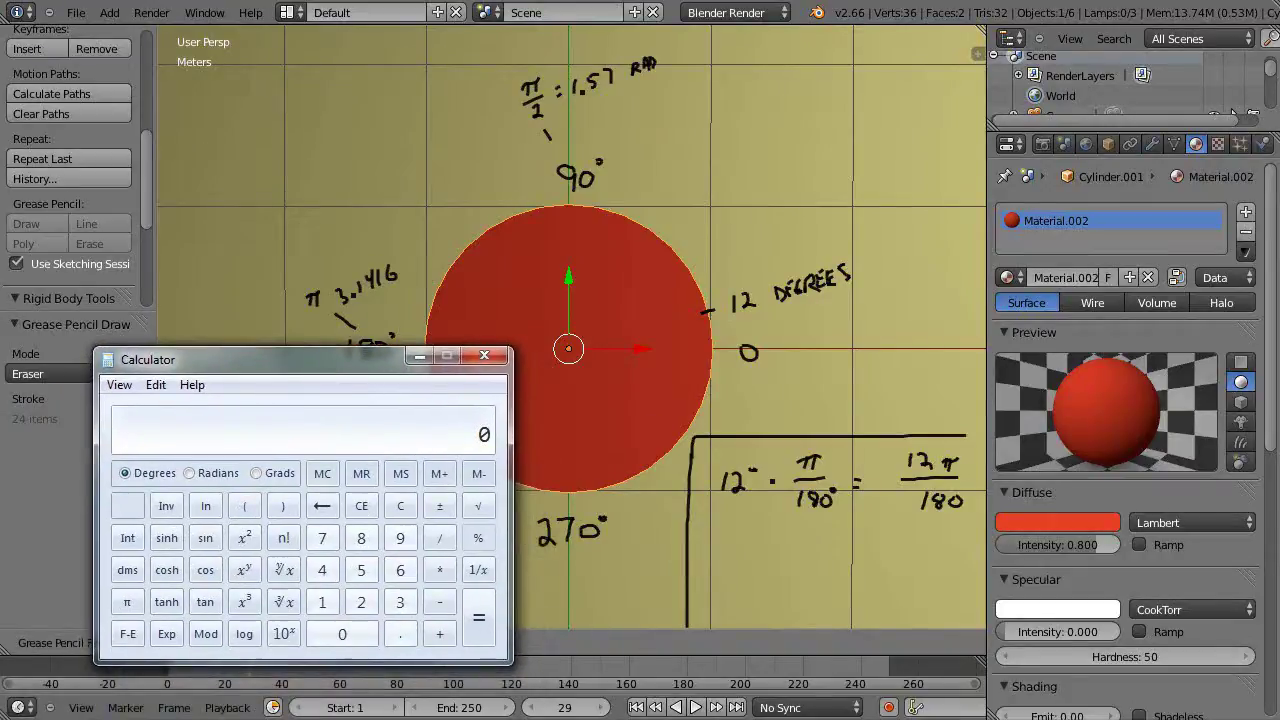
{"action": "left_click", "coordinate": [127, 601]}
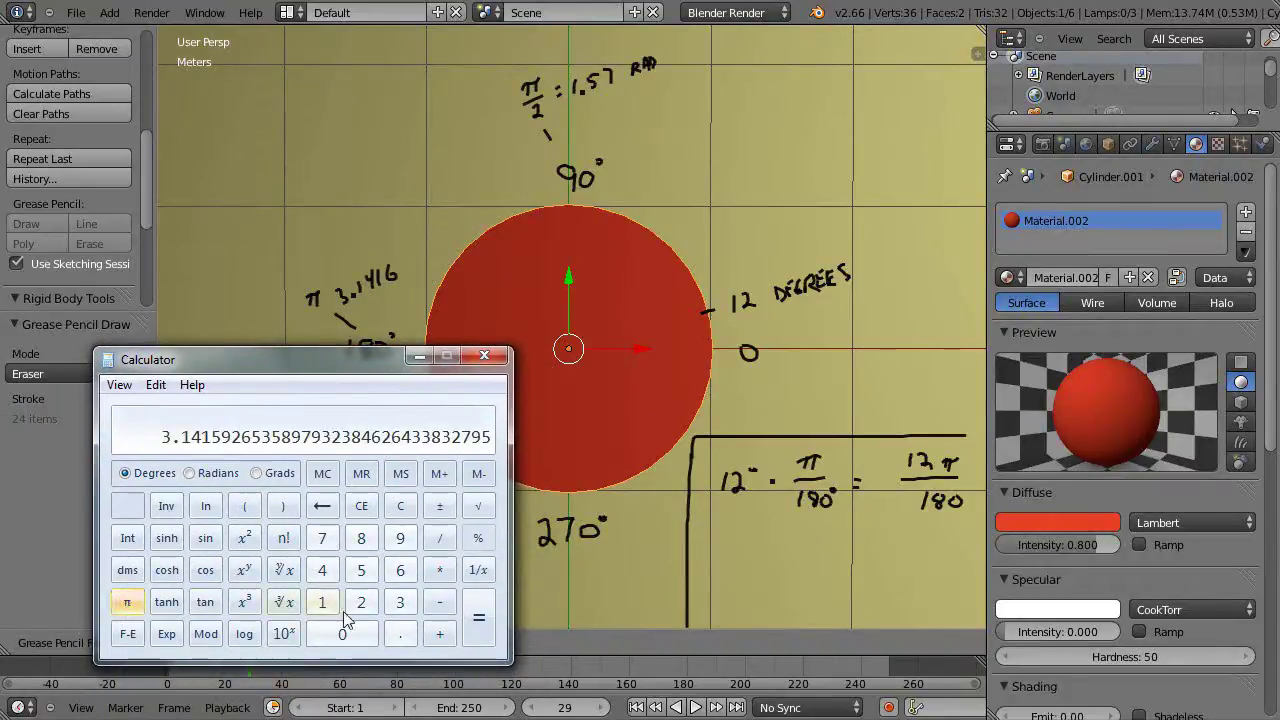
{"action": "left_click", "coordinate": [439, 569]}
{"action": "left_click", "coordinate": [321, 602]}
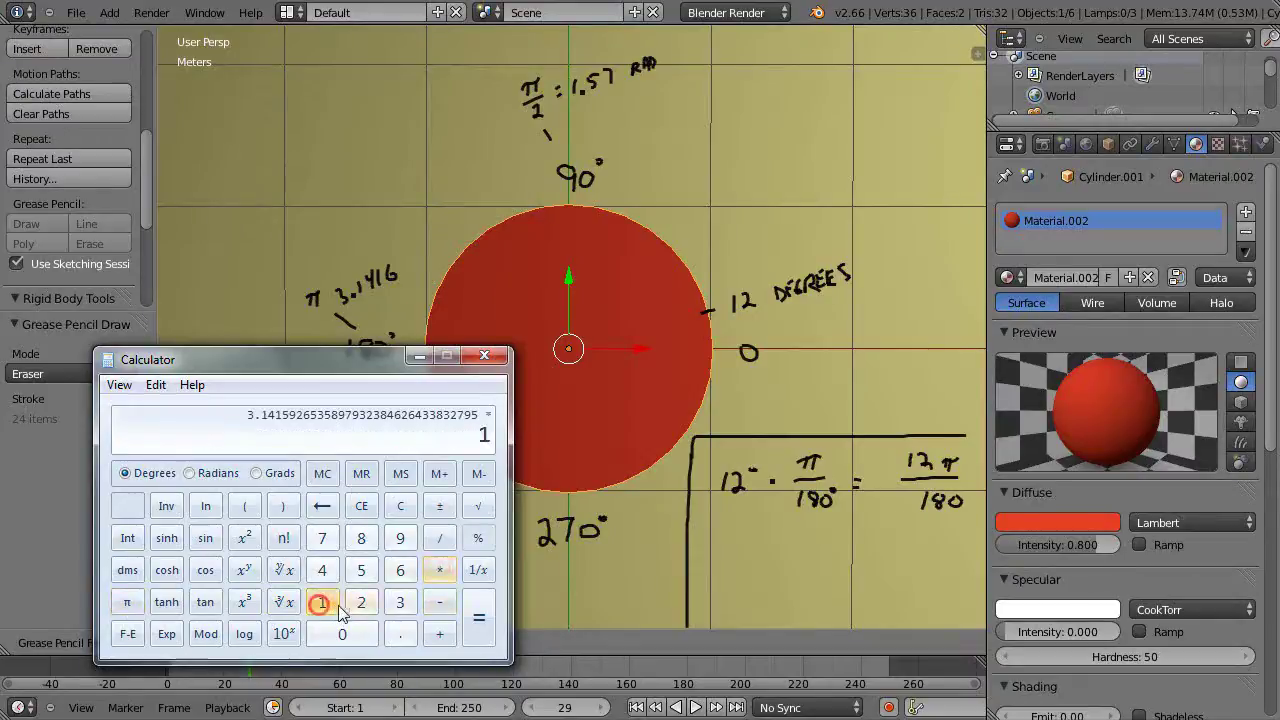
{"action": "left_click", "coordinate": [358, 603]}
{"action": "left_click", "coordinate": [479, 617]}
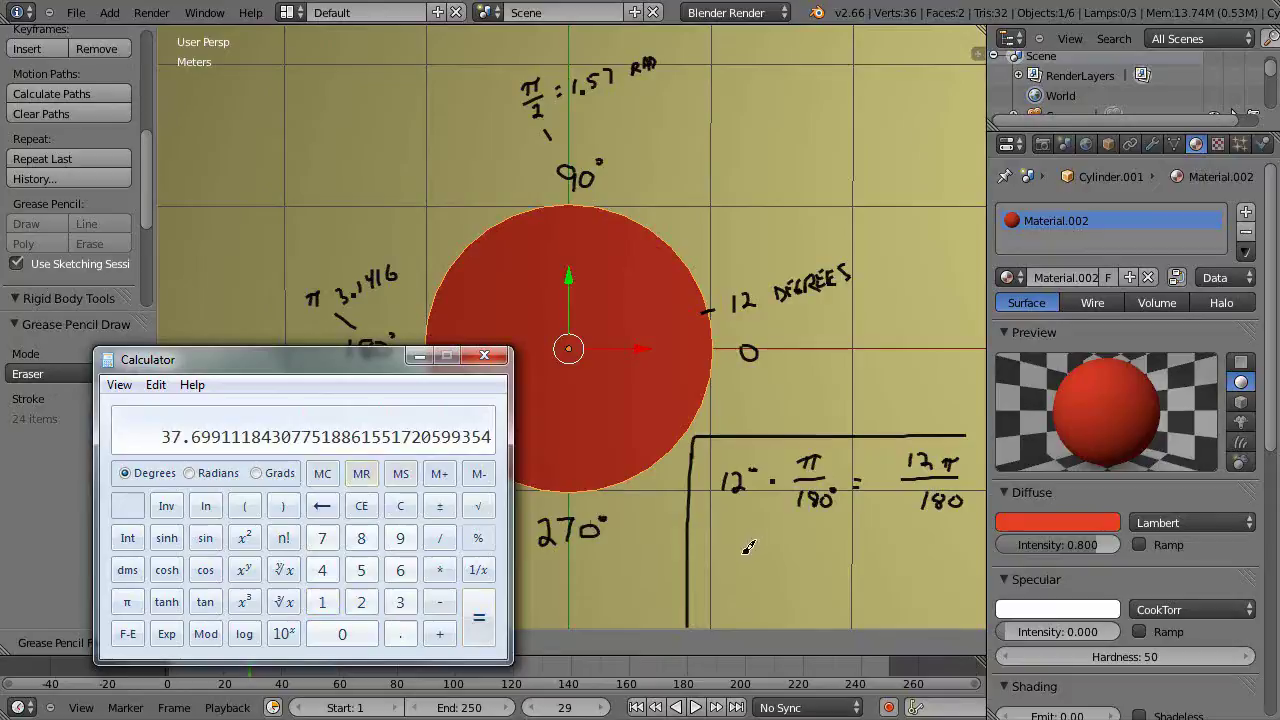
- Write the fraction 37.7/180 with an equals sign under the first line of the bordered calculation
{"action": "mouse_move", "coordinate": [740, 552]}
{"action": "left_mouse_down"}
{"action": "mouse_move", "coordinate": [729, 550]}
{"action": "mouse_move", "coordinate": [740, 552]}
{"action": "mouse_move", "coordinate": [732, 566]}
{"action": "mouse_move", "coordinate": [757, 554]}
{"action": "mouse_move", "coordinate": [752, 568]}
{"action": "left_mouse_up"}
{"action": "mouse_move", "coordinate": [764, 566]}
{"action": "left_mouse_down"}
{"action": "mouse_move", "coordinate": [783, 554]}
{"action": "mouse_move", "coordinate": [792, 576]}
{"action": "left_mouse_up"}
{"action": "left_click_drag", "start_coordinate": [738, 590], "coordinate": [735, 606]}
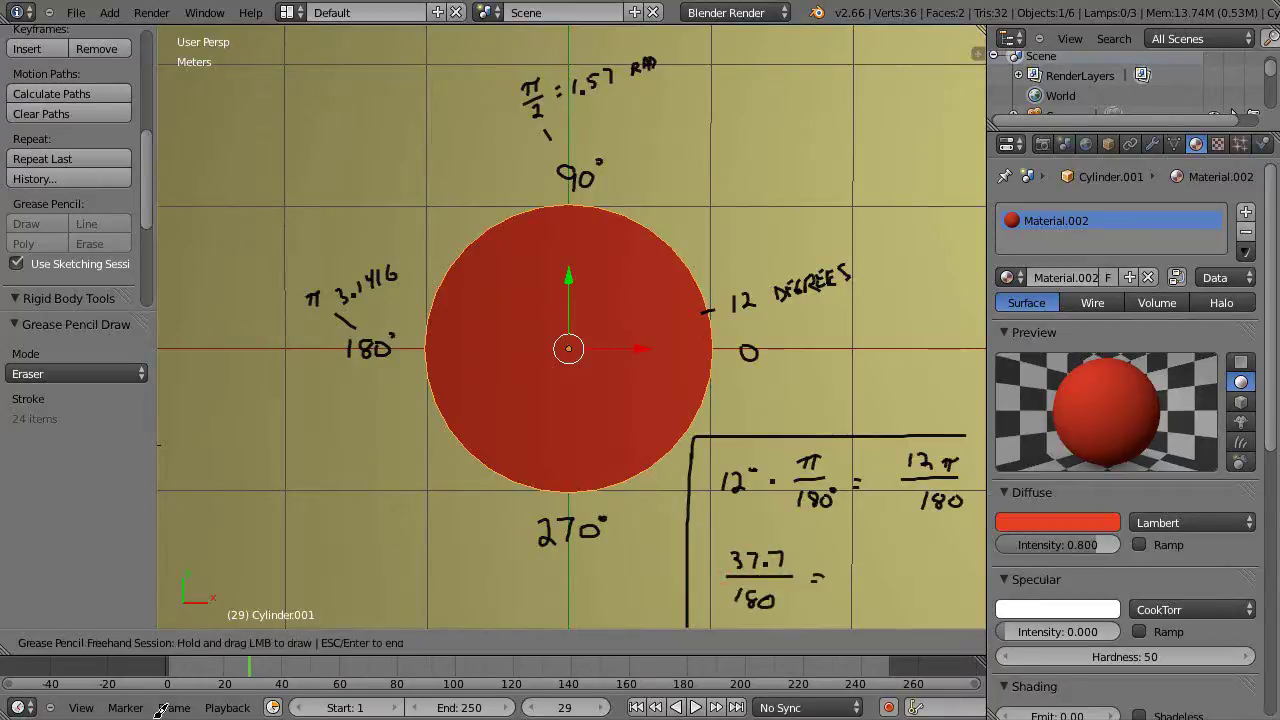
- Bring Calculator back and divide the product of π and 12 by 180
{"action": "left_click", "coordinate": [160, 719]}
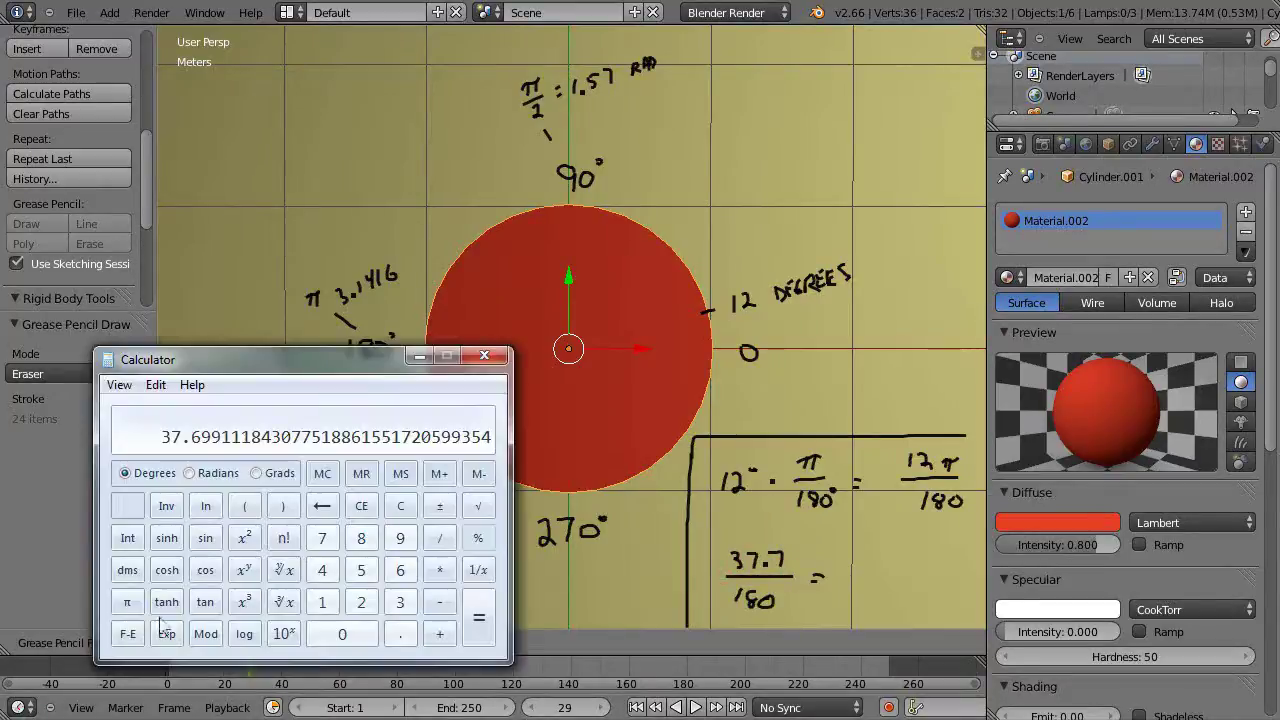
{"action": "left_click", "coordinate": [445, 539]}
{"action": "left_click", "coordinate": [322, 601]}
{"action": "left_click", "coordinate": [361, 538]}
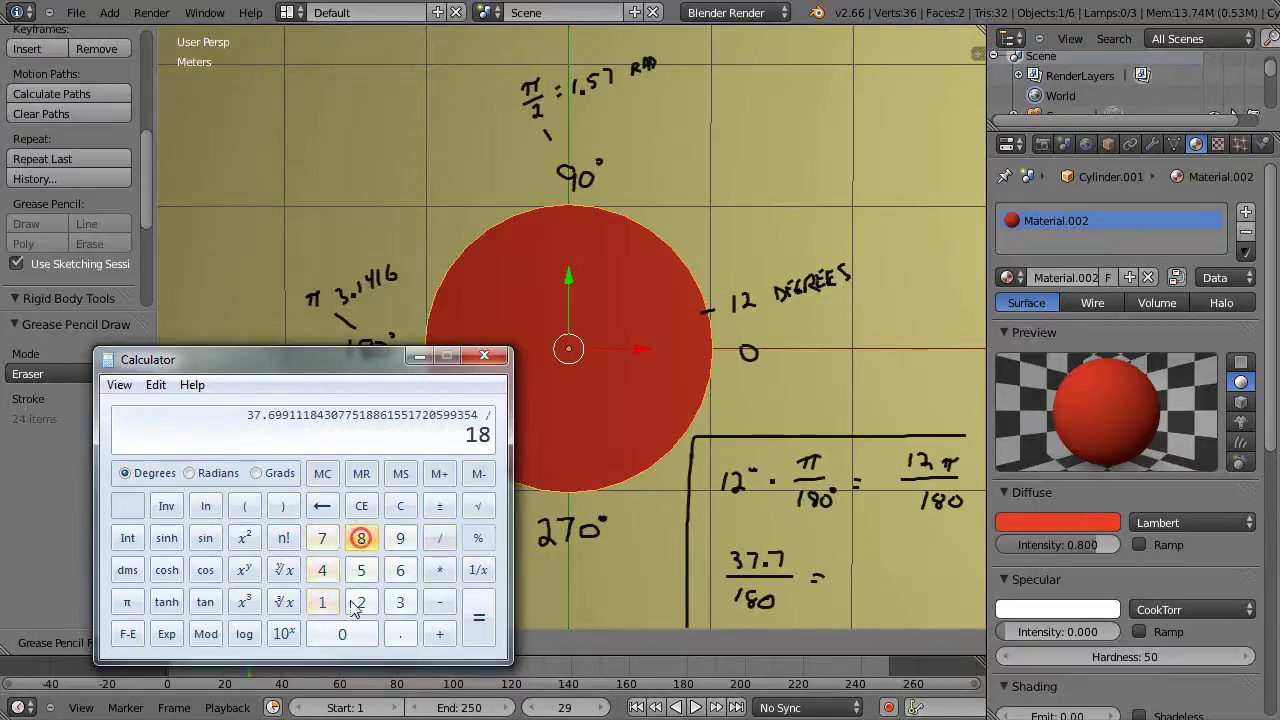
{"action": "left_click", "coordinate": [340, 632]}
{"action": "left_click", "coordinate": [479, 610]}
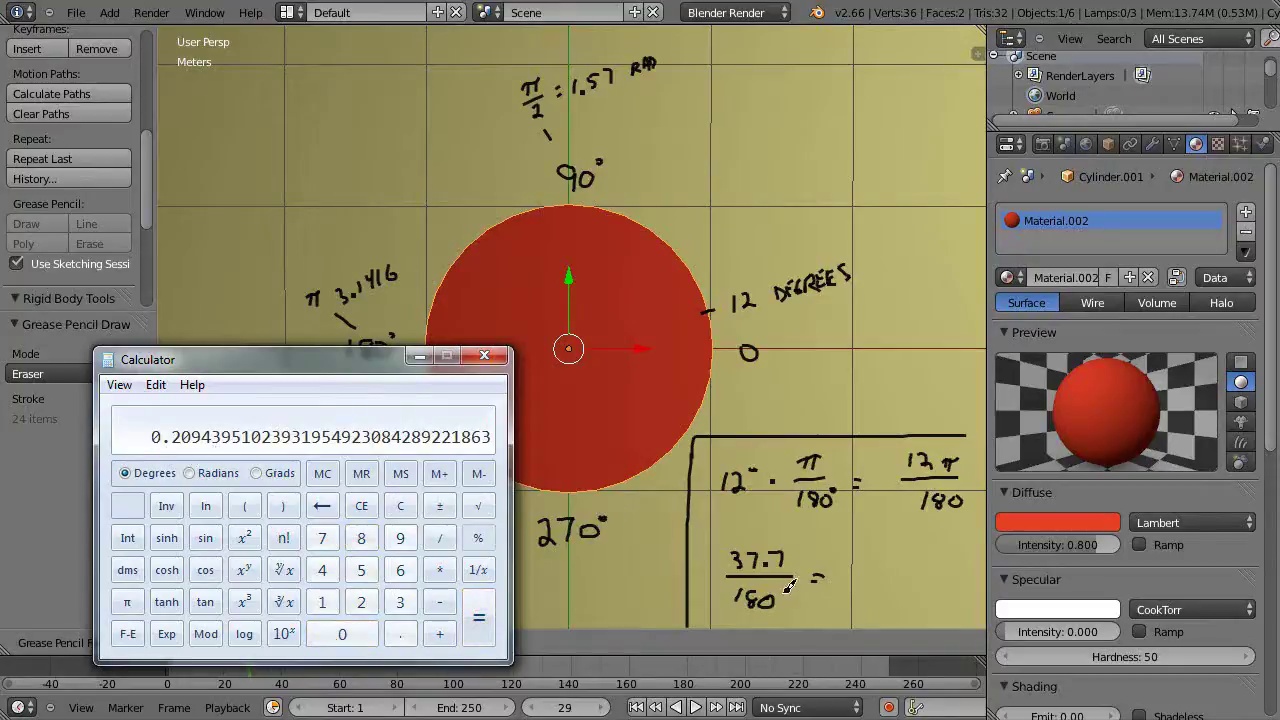
- Write 0.209 RAD after the equals sign of the 37.7/180 fraction
{"action": "mouse_move", "coordinate": [843, 590]}
{"action": "left_mouse_down"}
{"action": "mouse_move", "coordinate": [847, 570]}
{"action": "mouse_move", "coordinate": [857, 585]}
{"action": "mouse_move", "coordinate": [913, 592]}
{"action": "left_mouse_up"}
{"action": "left_click", "coordinate": [868, 587]}
{"action": "mouse_move", "coordinate": [935, 579]}
{"action": "left_mouse_down"}
{"action": "mouse_move", "coordinate": [934, 592]}
{"action": "mouse_move", "coordinate": [953, 593]}
{"action": "mouse_move", "coordinate": [958, 578]}
{"action": "mouse_move", "coordinate": [964, 594]}
{"action": "left_mouse_up"}
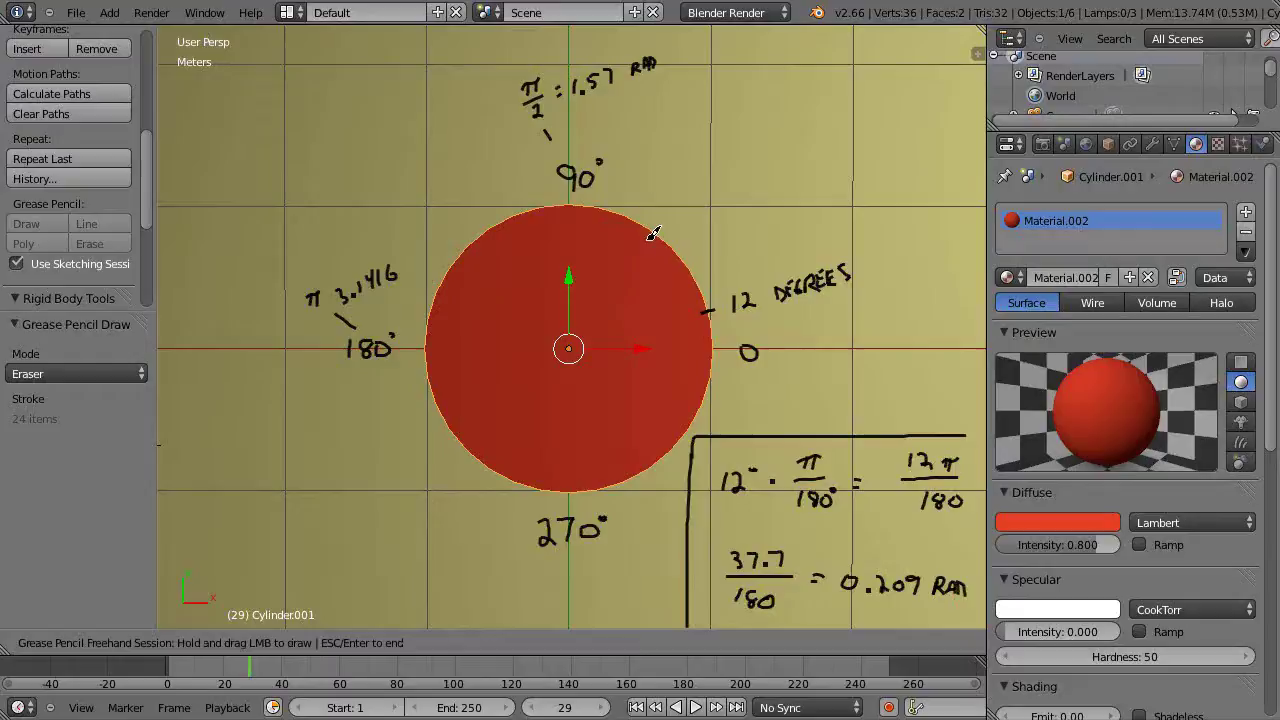
- Draw a tick on the circle's edge midway between 0 and 90° and write .785 beside it, touching up the number
{"action": "mouse_move", "coordinate": [669, 237]}
{"action": "left_mouse_down"}
{"action": "mouse_move", "coordinate": [662, 246]}
{"action": "mouse_move", "coordinate": [696, 236]}
{"action": "mouse_move", "coordinate": [735, 199]}
{"action": "mouse_move", "coordinate": [705, 235]}
{"action": "left_mouse_up"}
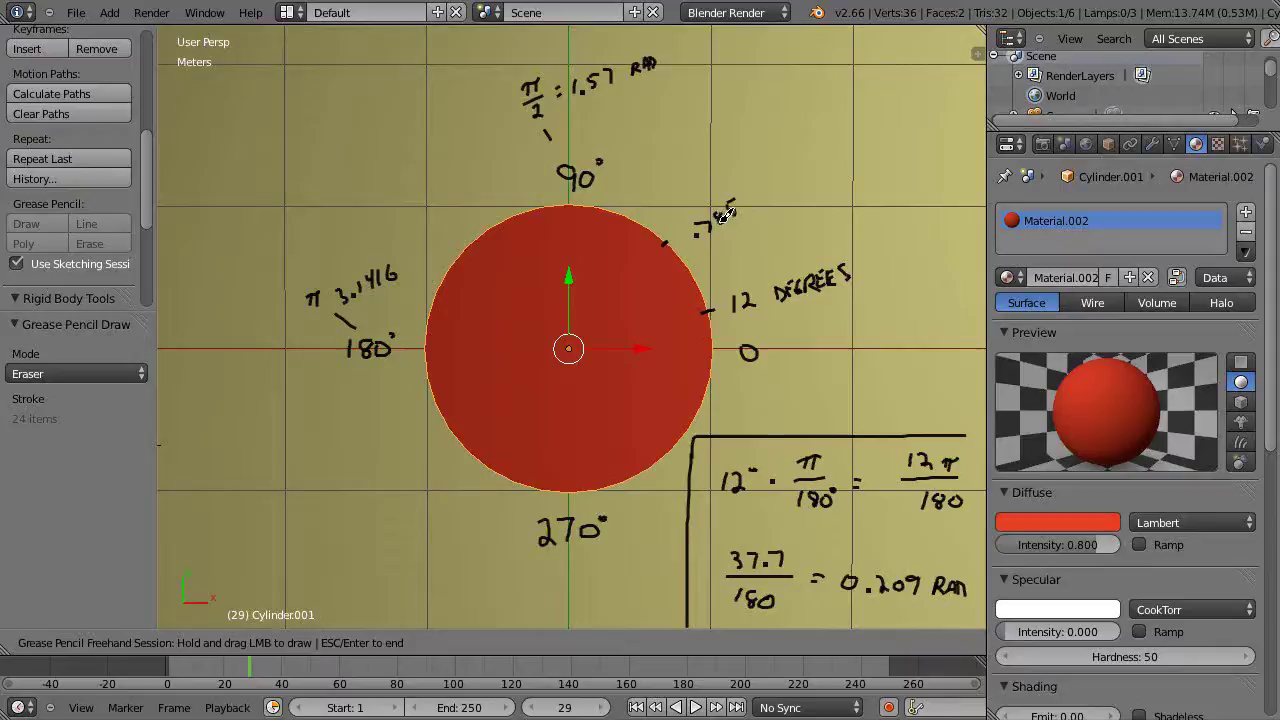
{"action": "left_click_drag", "start_coordinate": [734, 210], "coordinate": [714, 222]}
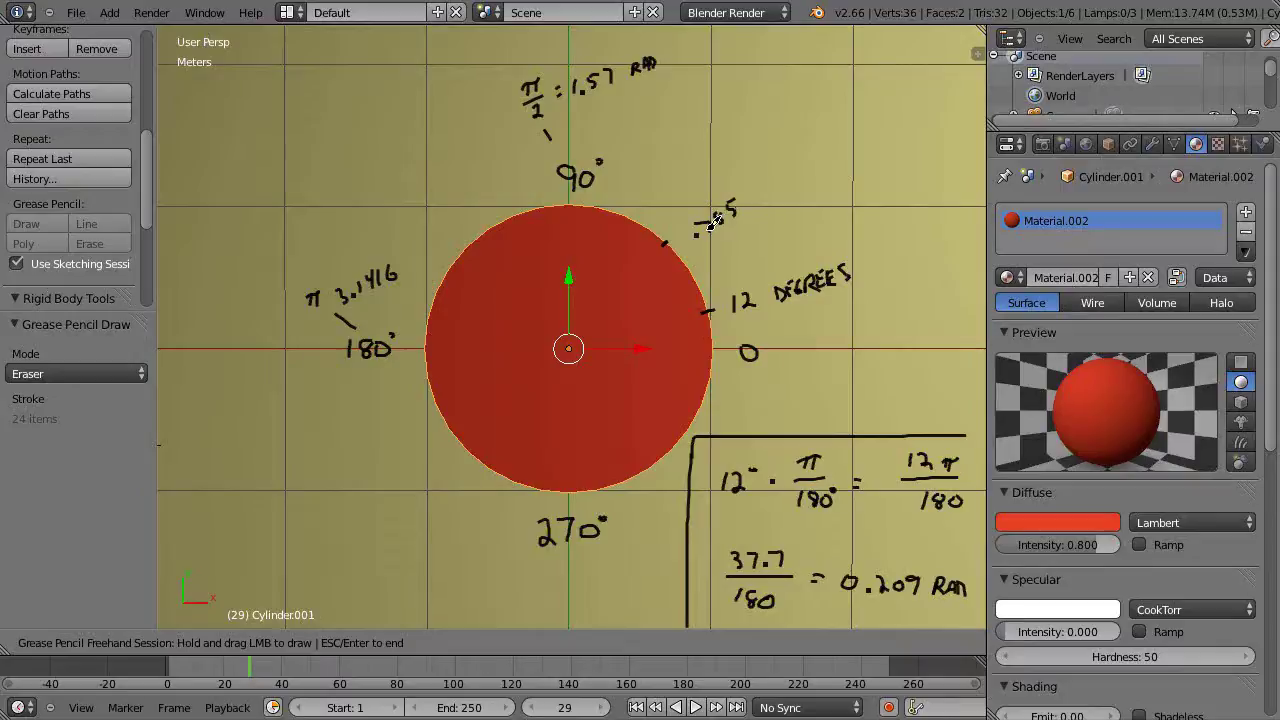